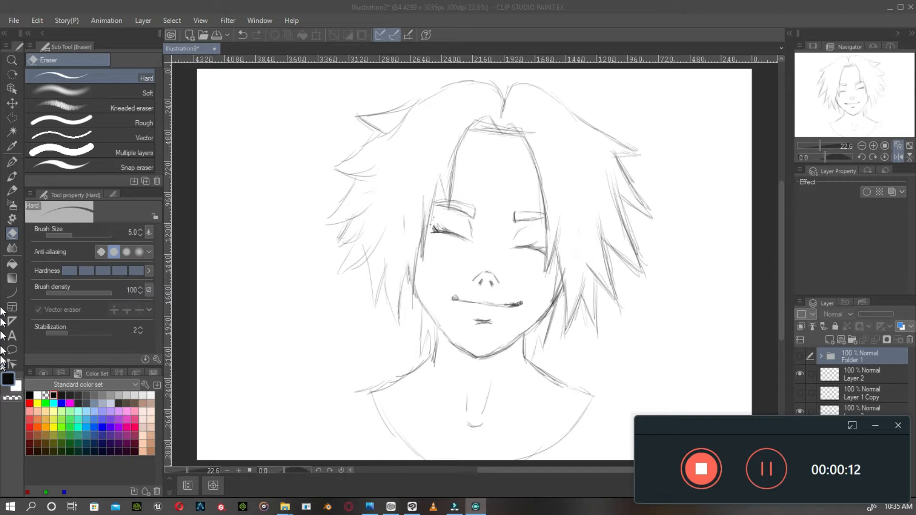
scroll(474, 171, up, 2)
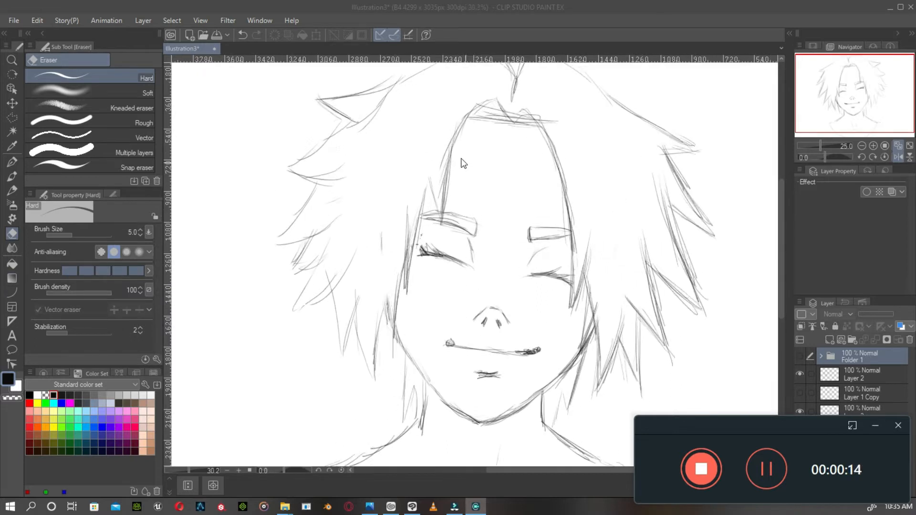
scroll(535, 155, down, 2)
drag(846, 99, 846, 98)
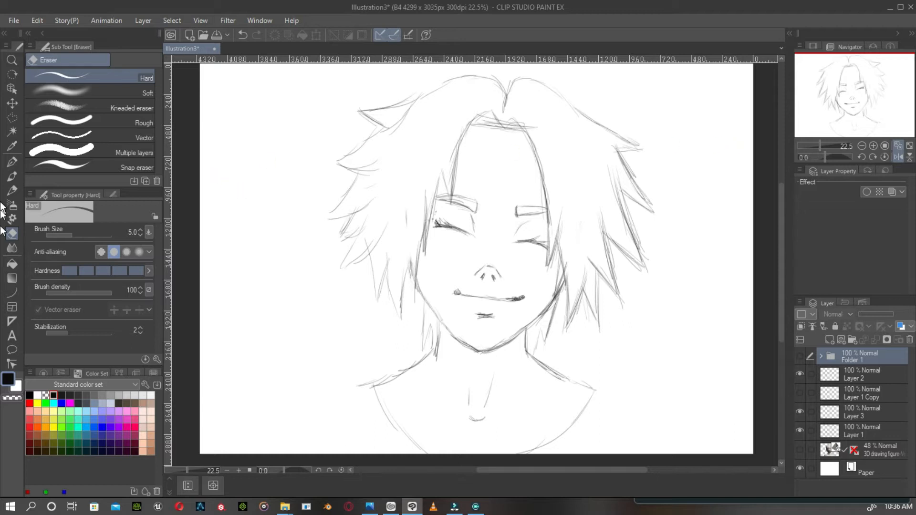
Step: Set up the Curve figure tool with brush size 12 and add a new vector layer above Folder 1
click(16, 293)
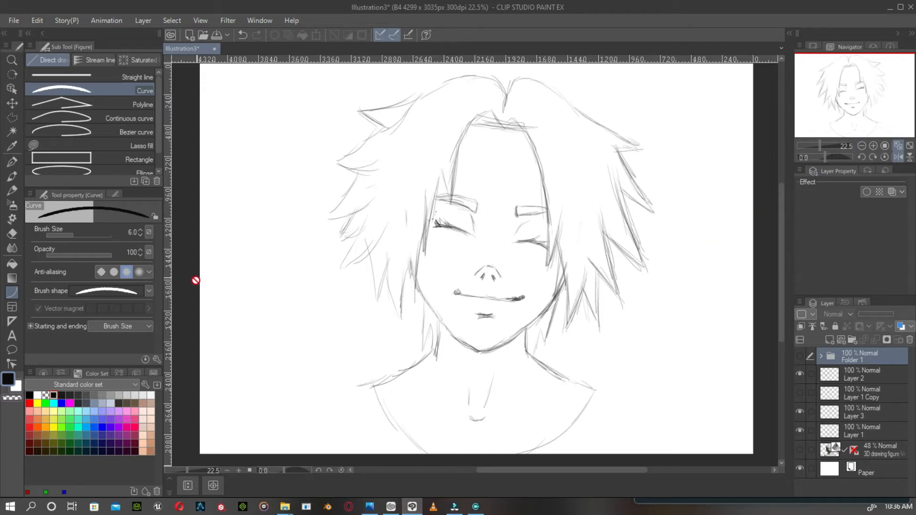
click(14, 292)
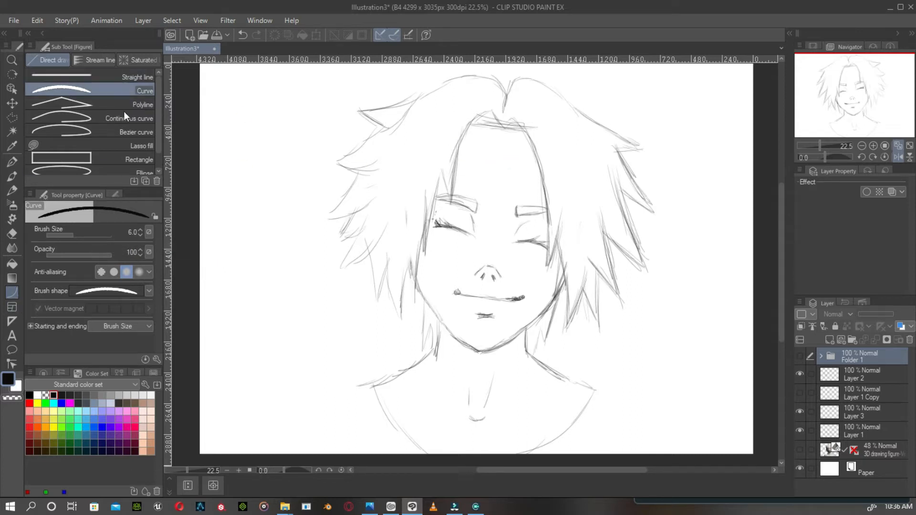
click(875, 148)
click(875, 147)
mouse_move(859, 115)
mouse_down()
mouse_move(847, 99)
mouse_move(836, 104)
mouse_move(863, 101)
mouse_up()
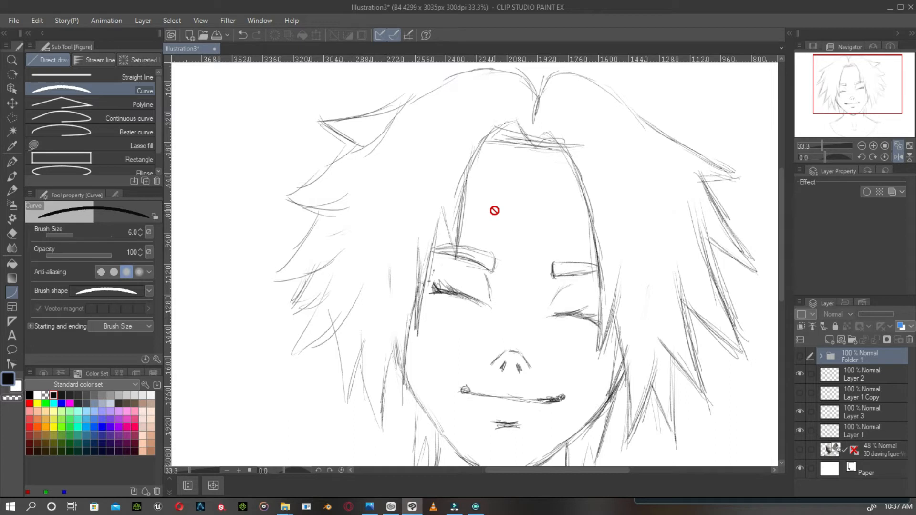
click(140, 231)
click(140, 231)
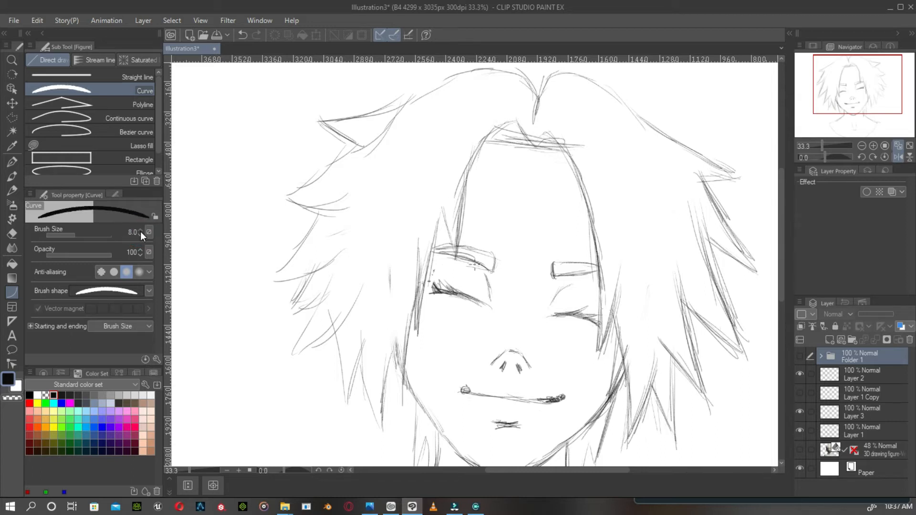
click(140, 230)
click(141, 231)
click(140, 231)
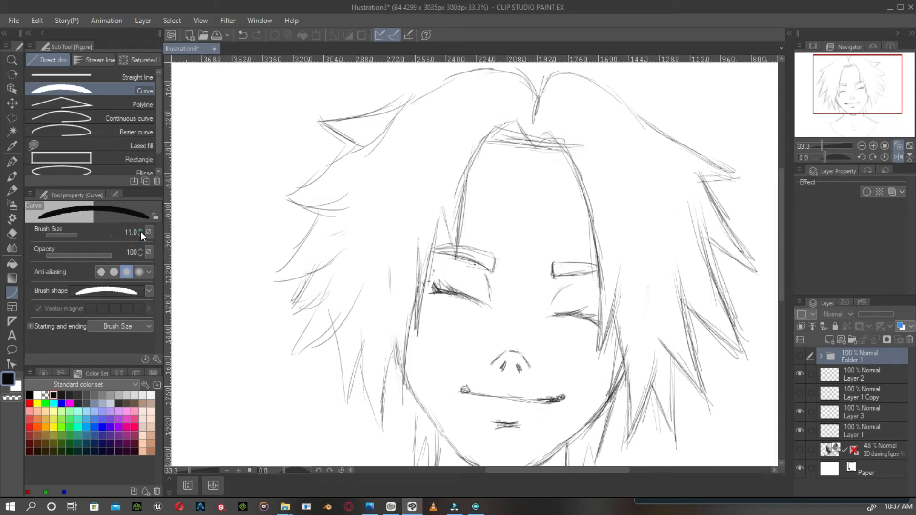
click(140, 231)
click(843, 341)
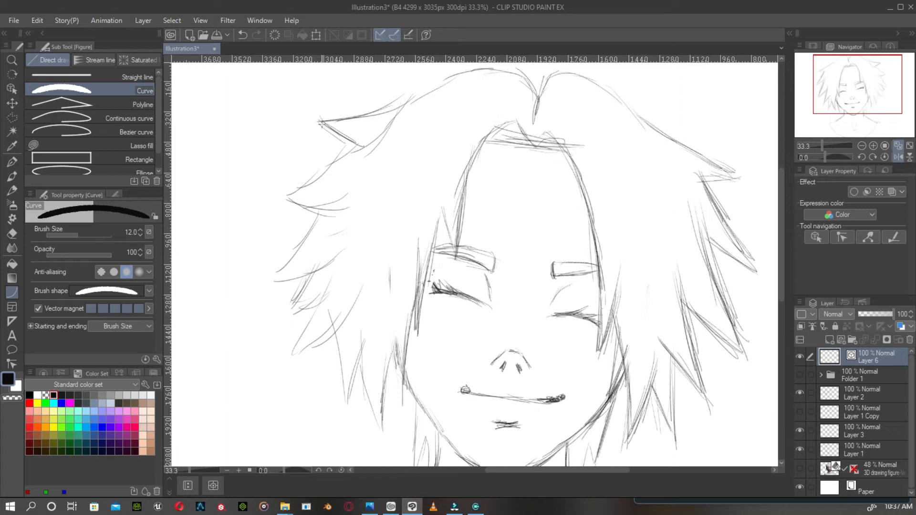
Step: Ink the hair's top outline with two curves, from the tip of the upper left spike to the centre parting
drag(317, 118, 458, 74)
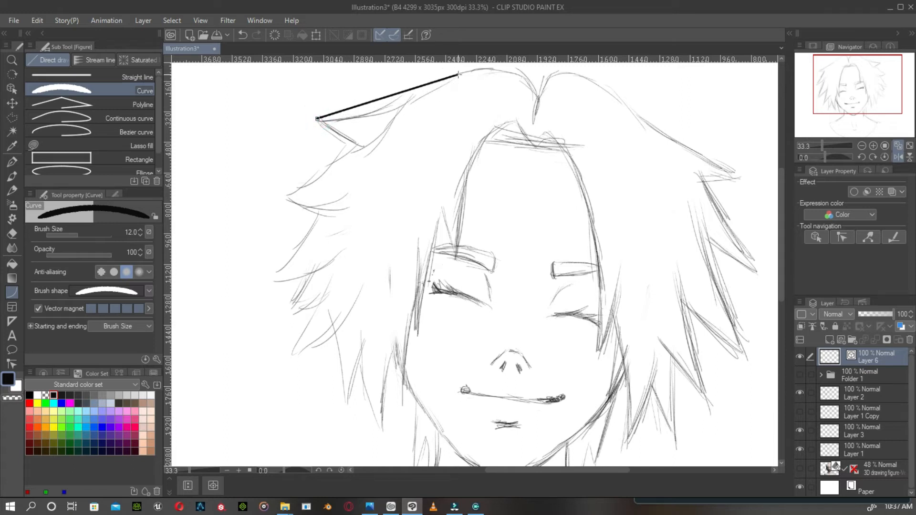
click(396, 113)
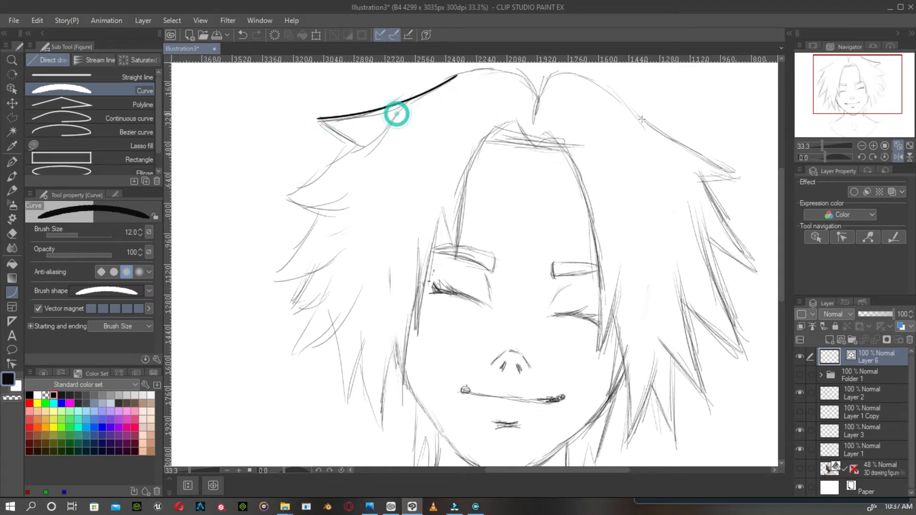
click(833, 86)
click(876, 149)
click(876, 149)
drag(846, 85, 861, 67)
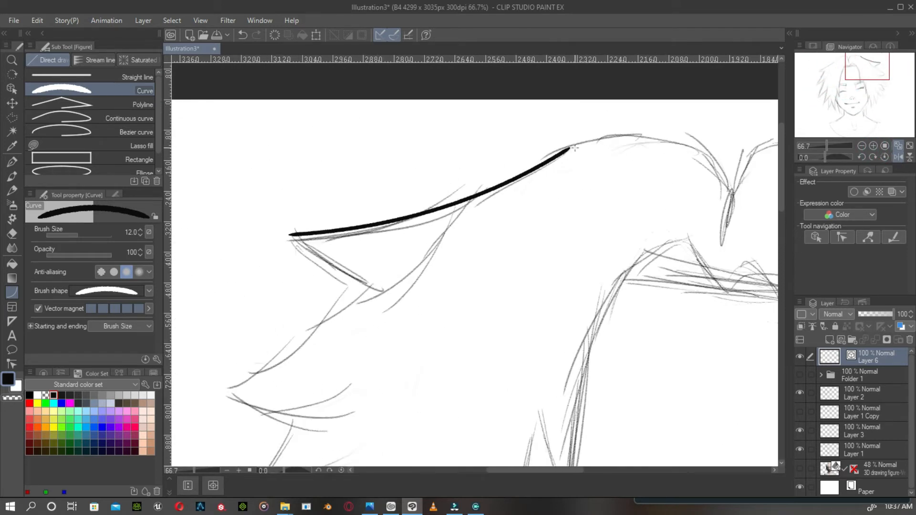
drag(567, 150, 730, 197)
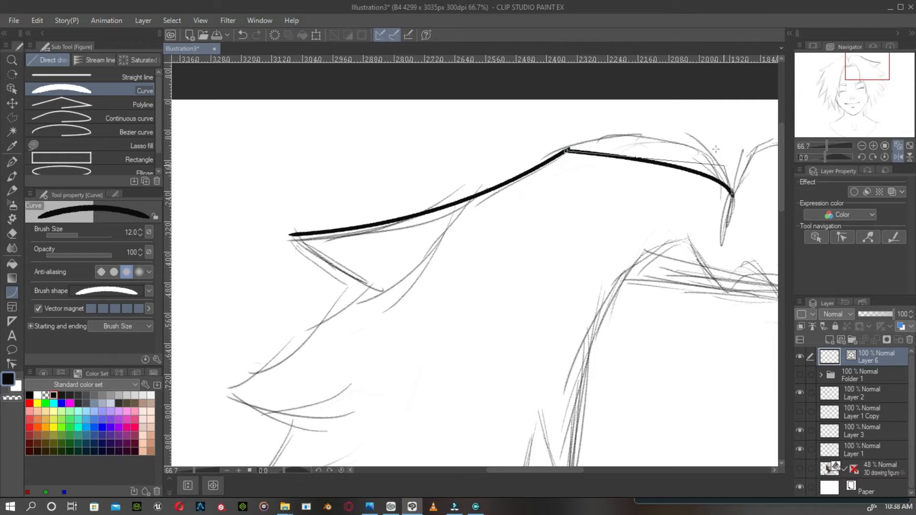
click(701, 111)
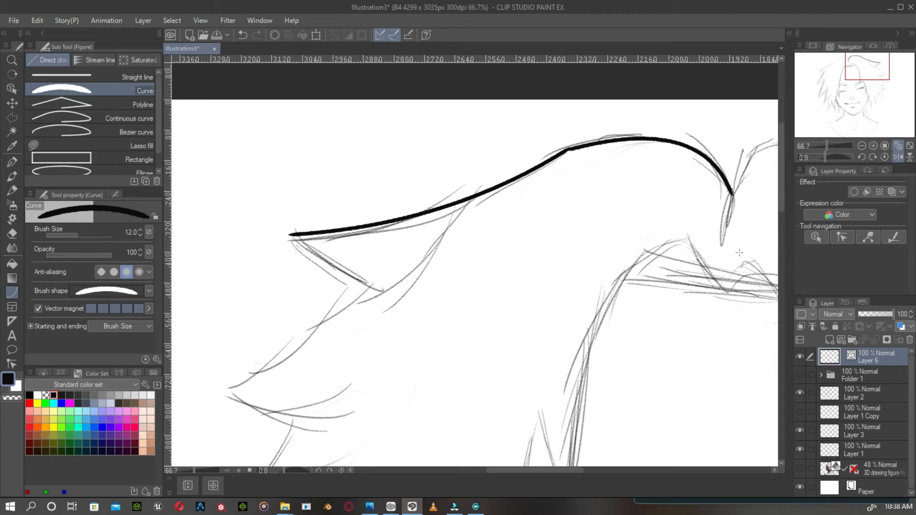
Step: Ink the short strand below the centre parting and the first arc of hair to the right of it
drag(732, 194, 723, 247)
click(724, 232)
drag(856, 65, 832, 68)
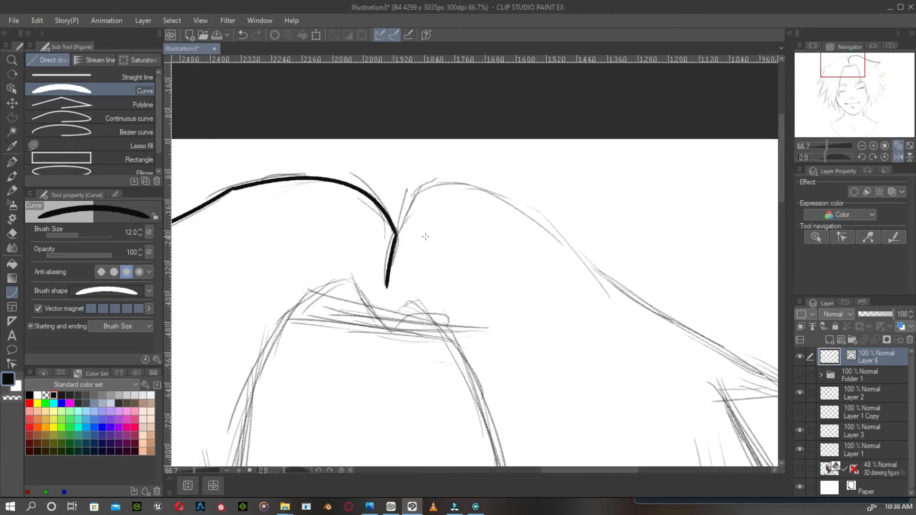
drag(397, 234, 490, 190)
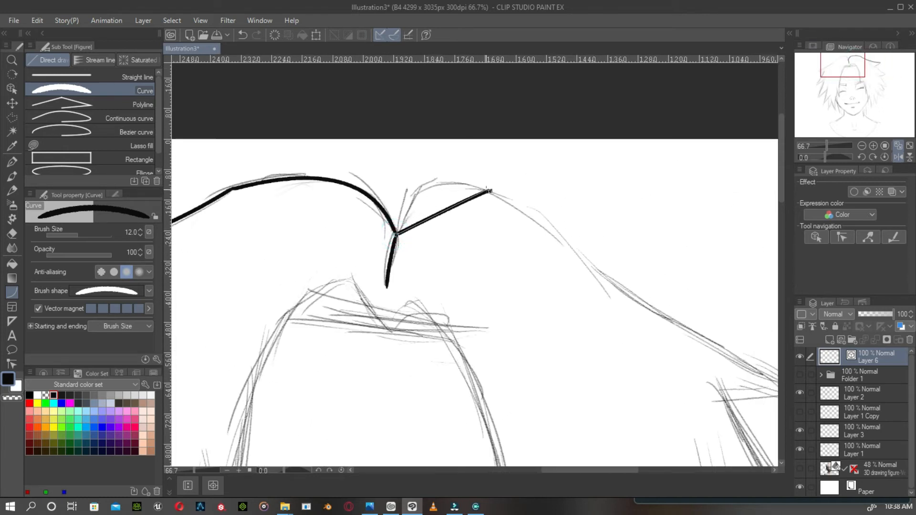
click(430, 160)
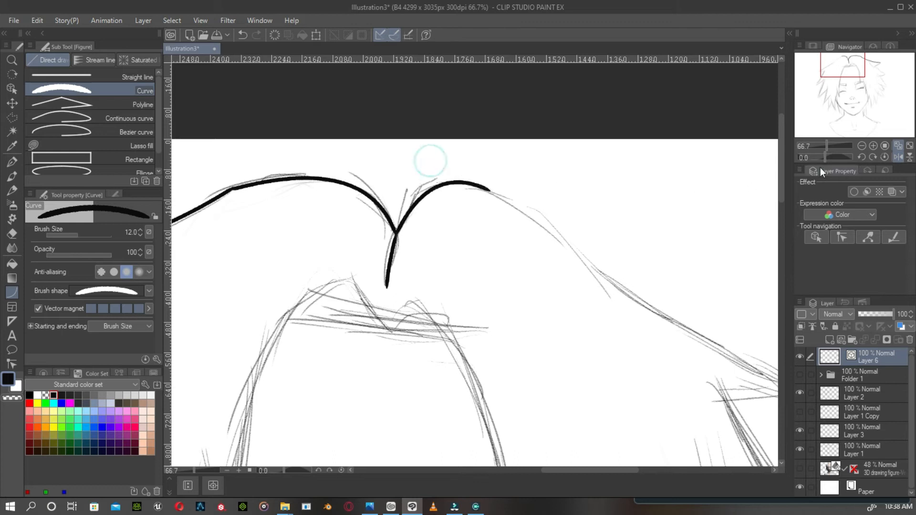
Step: Ink the lower edge of the upper left hair spike and the upper edge of the spike beneath it
mouse_move(841, 72)
mouse_down()
mouse_move(907, 76)
mouse_move(868, 78)
mouse_up()
drag(186, 235, 272, 293)
click(234, 282)
mouse_move(871, 61)
mouse_down()
mouse_move(855, 69)
mouse_move(872, 69)
mouse_up()
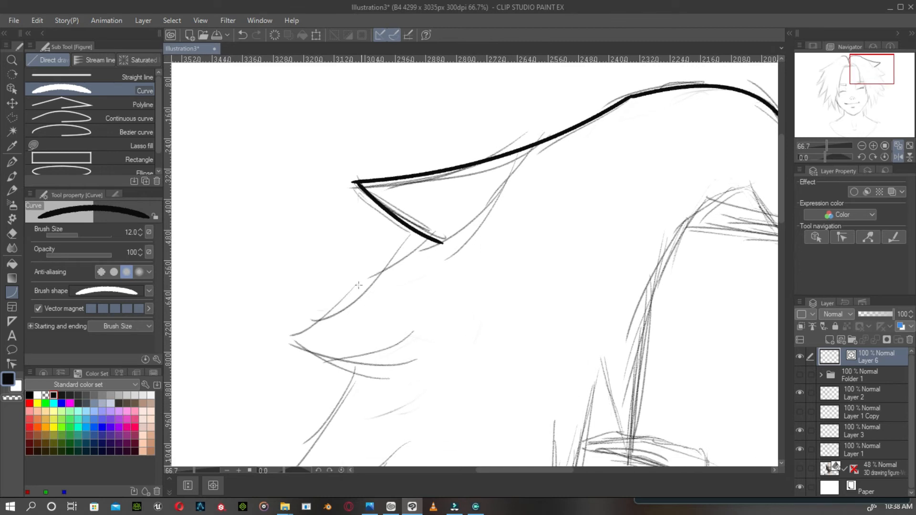
drag(288, 340, 421, 235)
click(420, 252)
Step: Ink the lower edge of the second hair spike on the left side, starting from its tip
drag(879, 72, 873, 80)
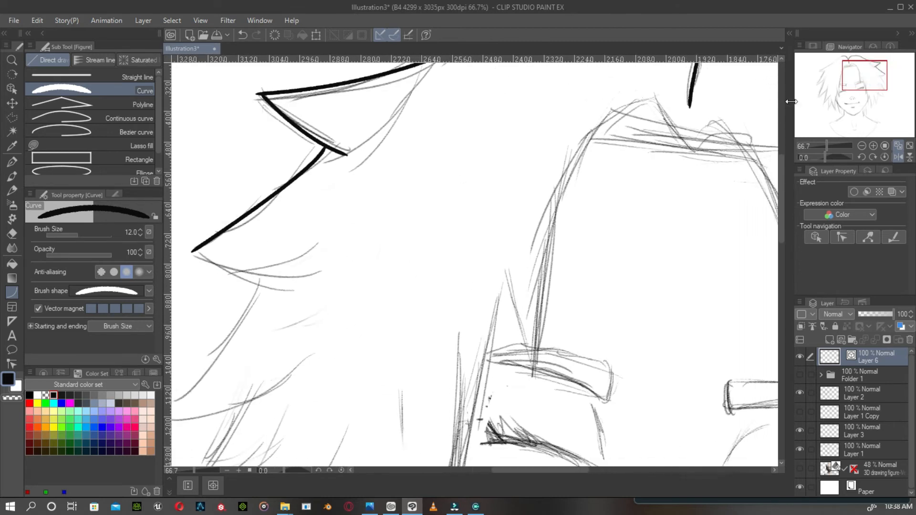
drag(191, 255, 273, 280)
click(246, 278)
click(192, 250)
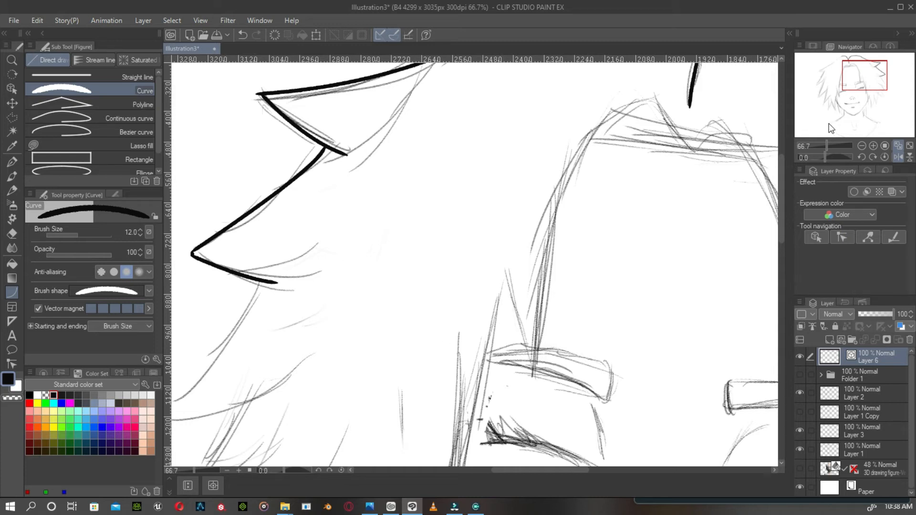
Step: Ink the cluster of overlapping hair spikes on the left side below the second spike, following the sketch
click(862, 146)
drag(874, 79, 832, 76)
scroll(737, 173, down, 2)
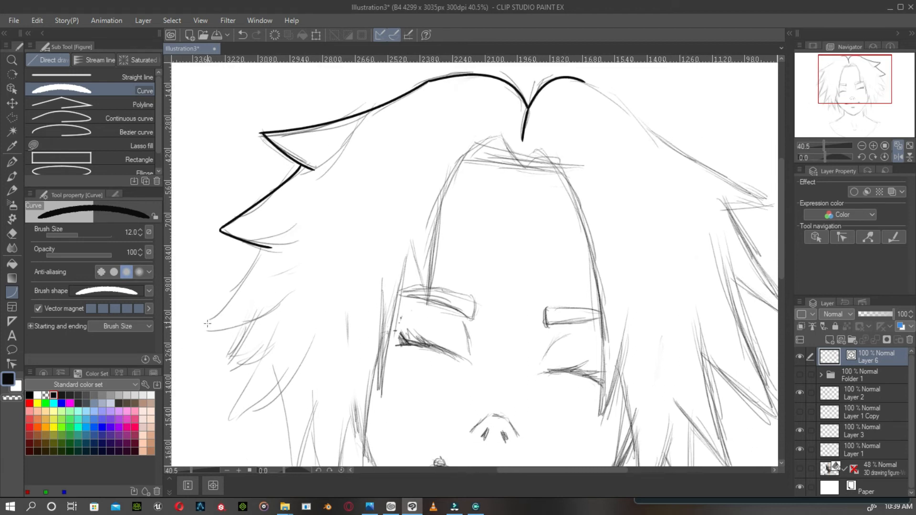
drag(201, 328, 259, 248)
click(248, 286)
drag(201, 328, 315, 327)
click(258, 329)
click(234, 359)
click(264, 359)
click(246, 393)
click(293, 394)
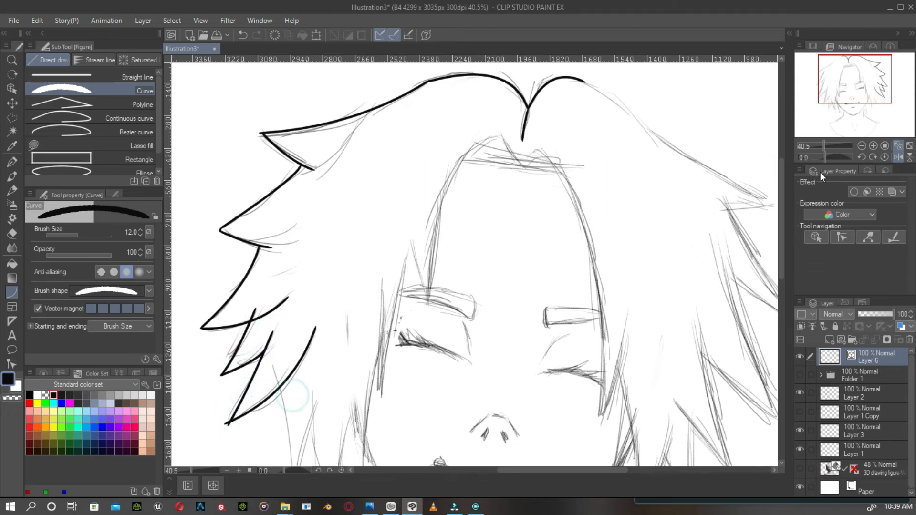
Step: Ink the downward-pointing hair strands on the left between the outer spikes and the cheek
drag(843, 95, 833, 106)
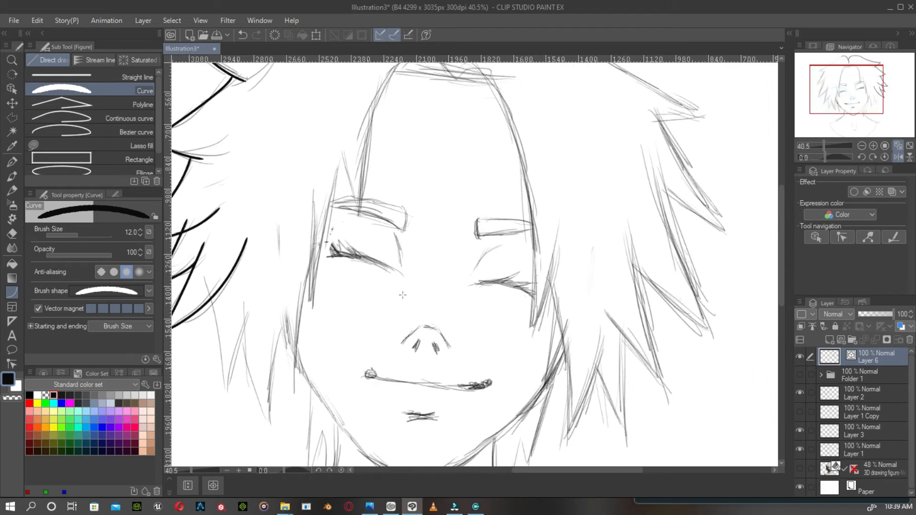
drag(212, 305, 259, 287)
click(224, 390)
click(242, 312)
mouse_move(244, 324)
mouse_down()
mouse_move(270, 426)
mouse_move(288, 302)
mouse_move(299, 382)
mouse_move(313, 246)
mouse_up()
click(247, 389)
click(272, 323)
click(288, 342)
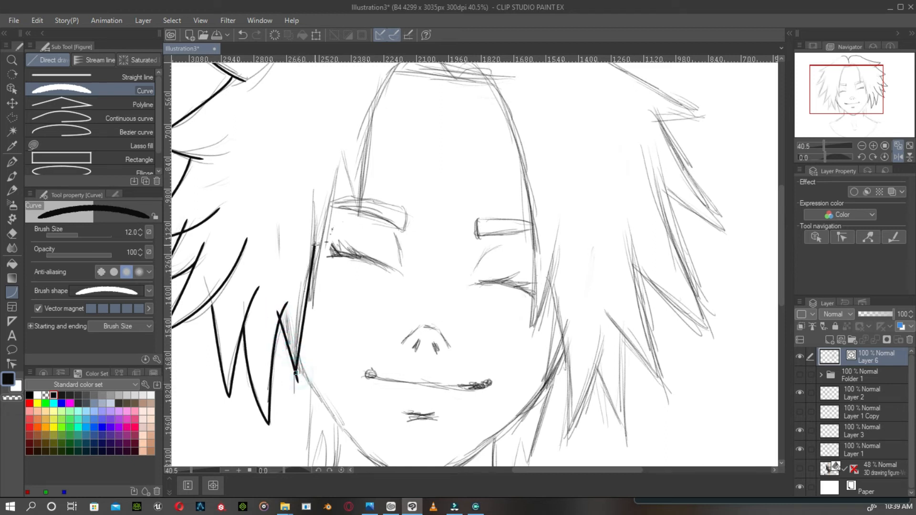
Step: Try to ink the pointed front strands beside the left eye and eyebrow
mouse_move(311, 184)
mouse_down()
mouse_move(313, 320)
mouse_move(342, 151)
mouse_move(358, 215)
mouse_up()
click(310, 272)
click(342, 153)
click(358, 215)
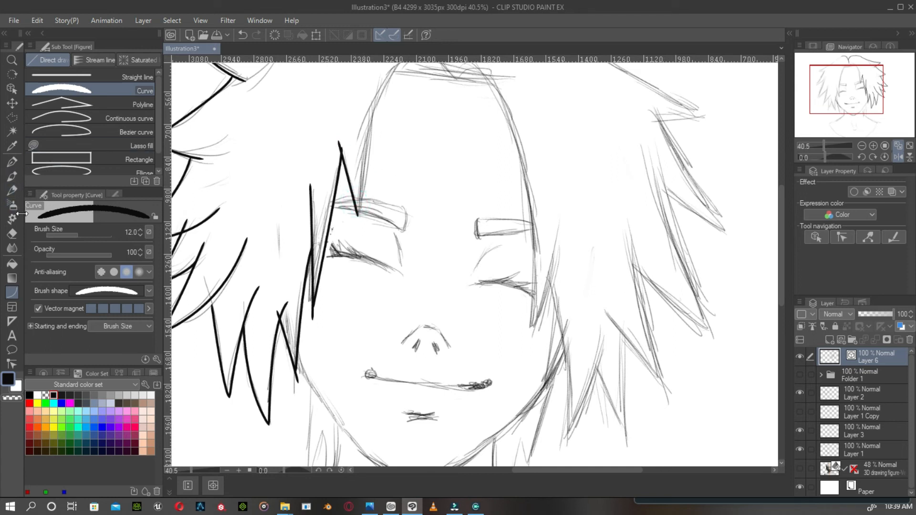
Step: Erase the inked front strands beside the left eye and the line rising from the cheek strand with the Hard eraser
click(12, 233)
click(353, 151)
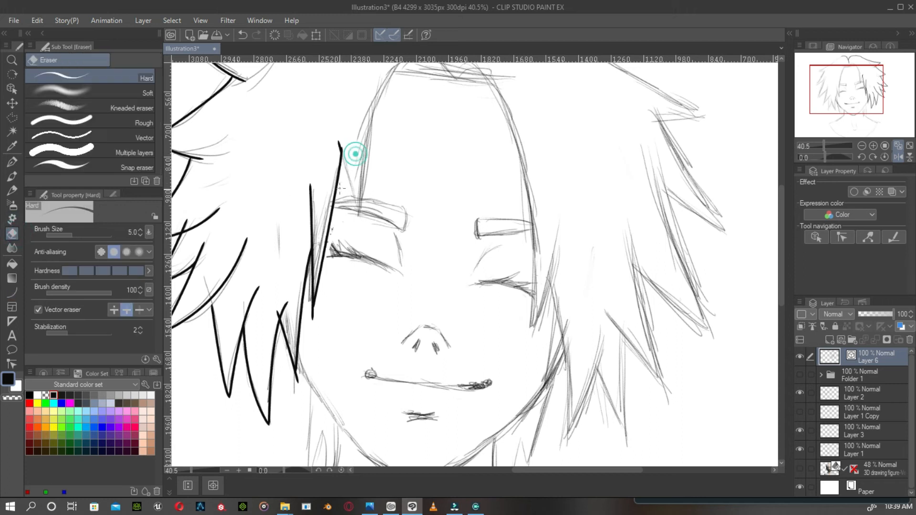
click(336, 167)
click(308, 217)
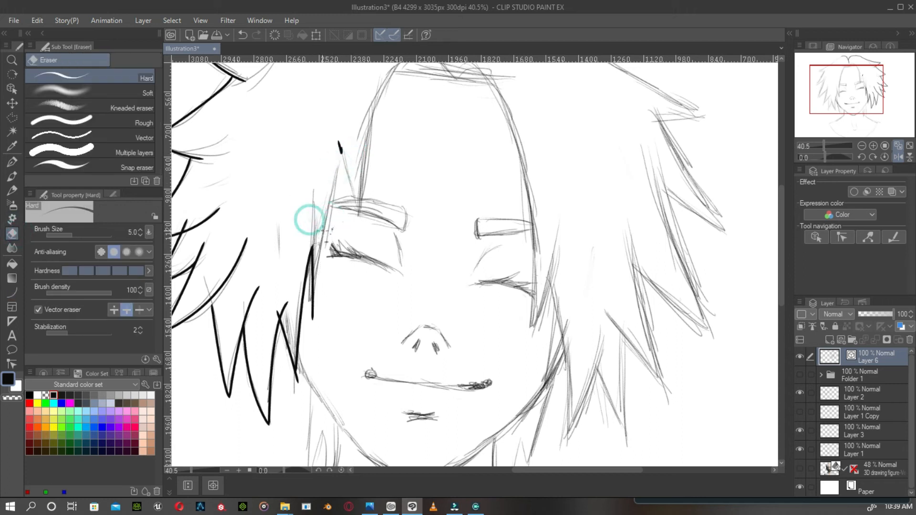
click(308, 286)
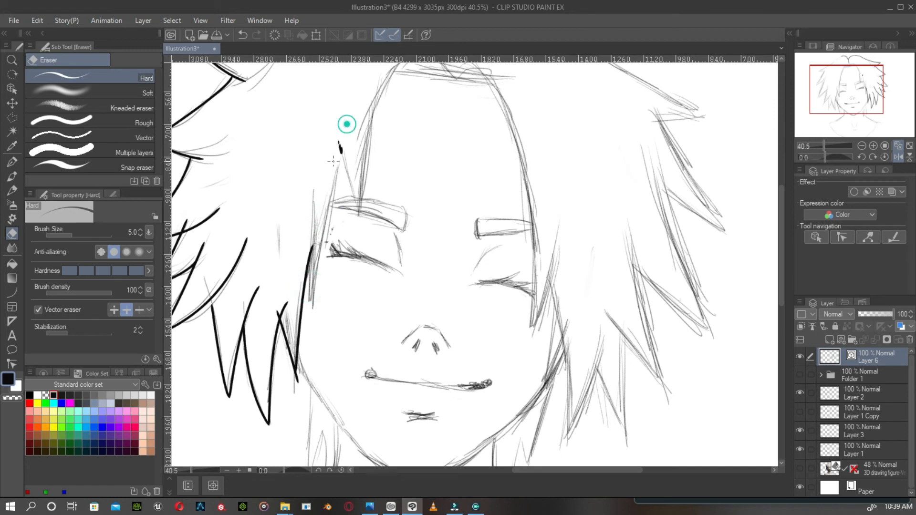
click(343, 150)
click(308, 306)
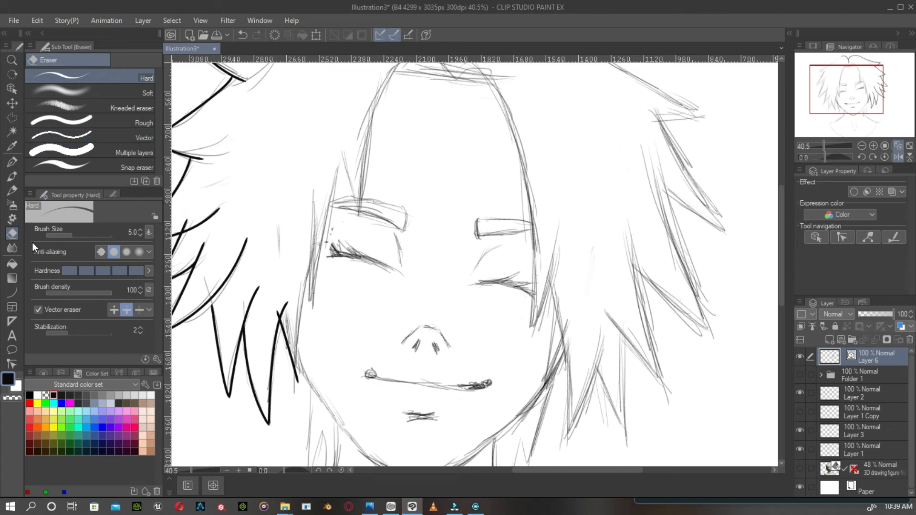
Step: Ink the short cheek line and the narrow zigzag hair strands beside the left of the neck with the Curve tool
click(17, 290)
drag(857, 97, 866, 108)
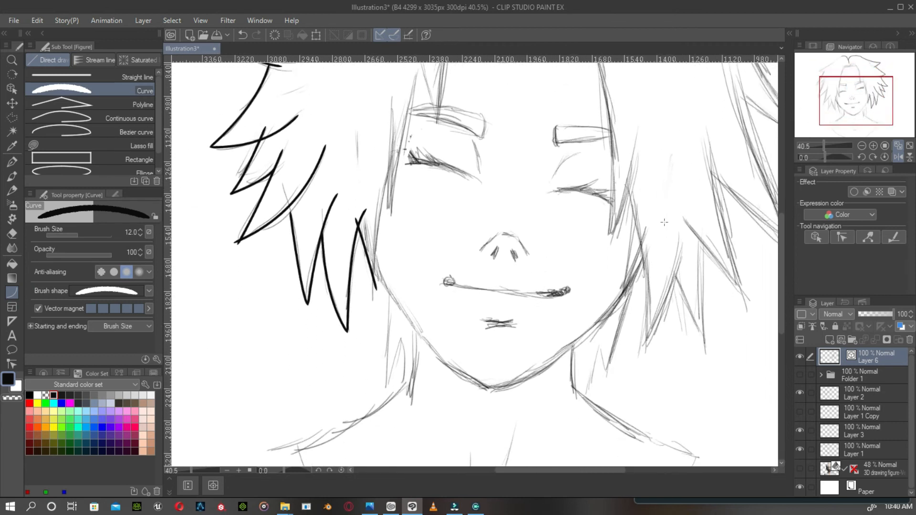
mouse_move(374, 262)
mouse_down()
mouse_move(395, 293)
mouse_move(383, 385)
mouse_move(400, 341)
mouse_move(402, 387)
mouse_up()
click(390, 298)
click(385, 383)
click(401, 340)
click(403, 386)
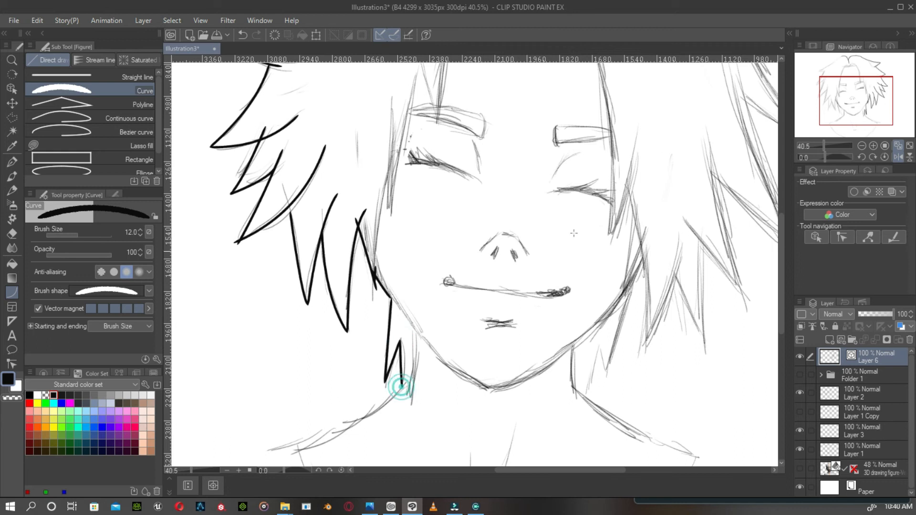
Step: Ink the left shoulder line and the curved chest outlines on both sides down to the canvas edge
drag(874, 123, 856, 126)
mouse_move(360, 342)
mouse_down()
mouse_move(422, 319)
mouse_move(462, 288)
mouse_up()
click(407, 328)
drag(360, 342, 494, 286)
click(358, 189)
drag(607, 253, 758, 127)
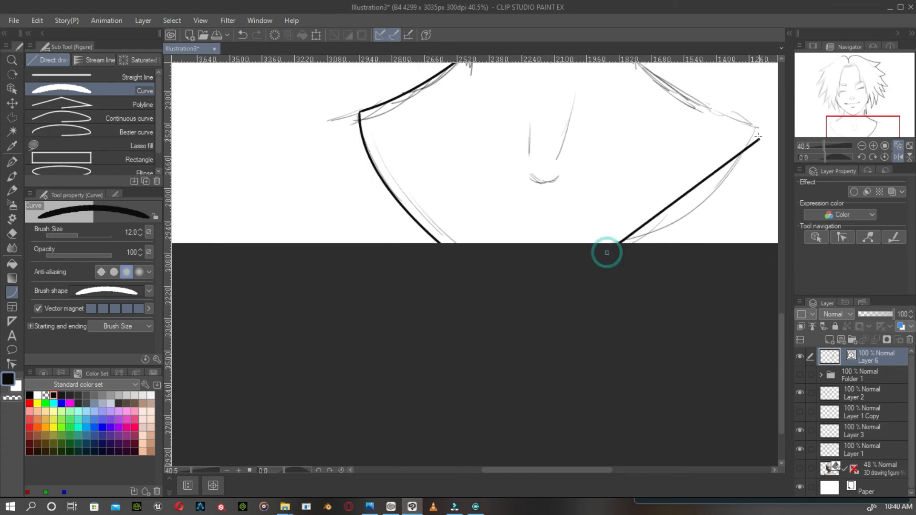
click(757, 147)
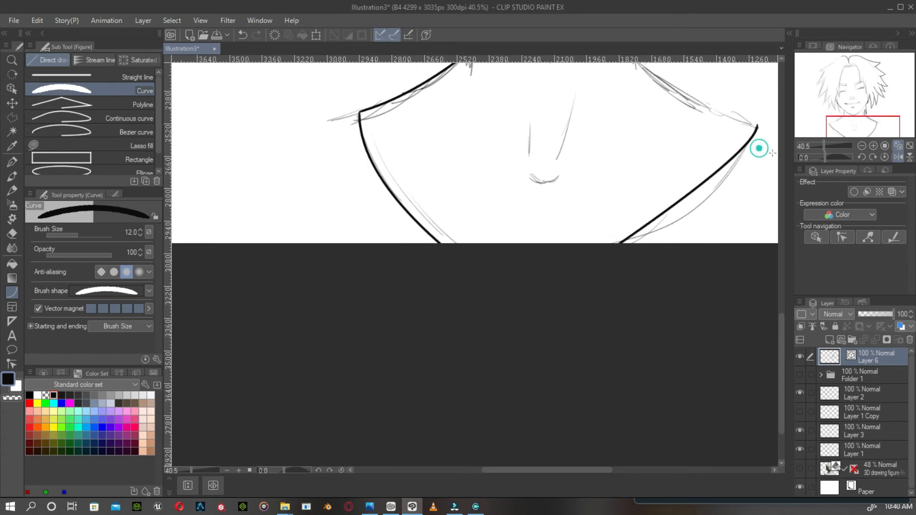
Step: Fit the whole canvas in view and hide the inked vector layer and Layer 2
click(897, 146)
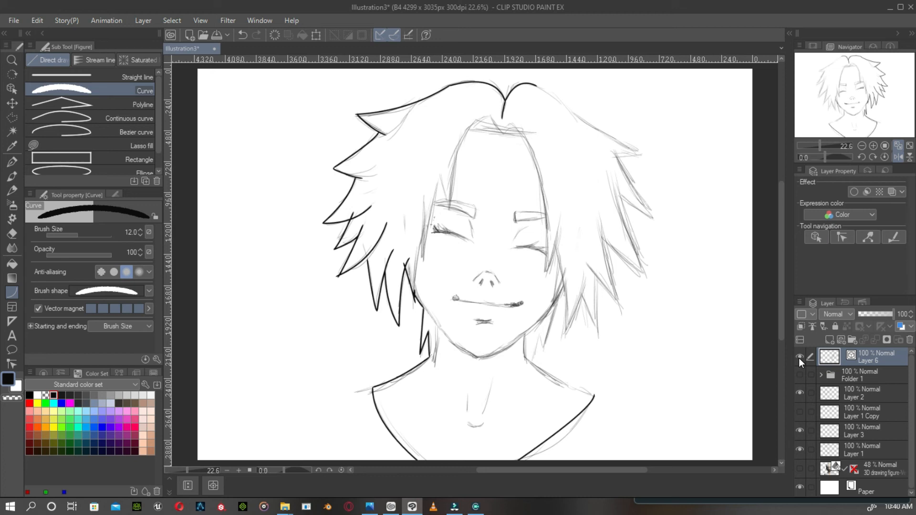
click(799, 357)
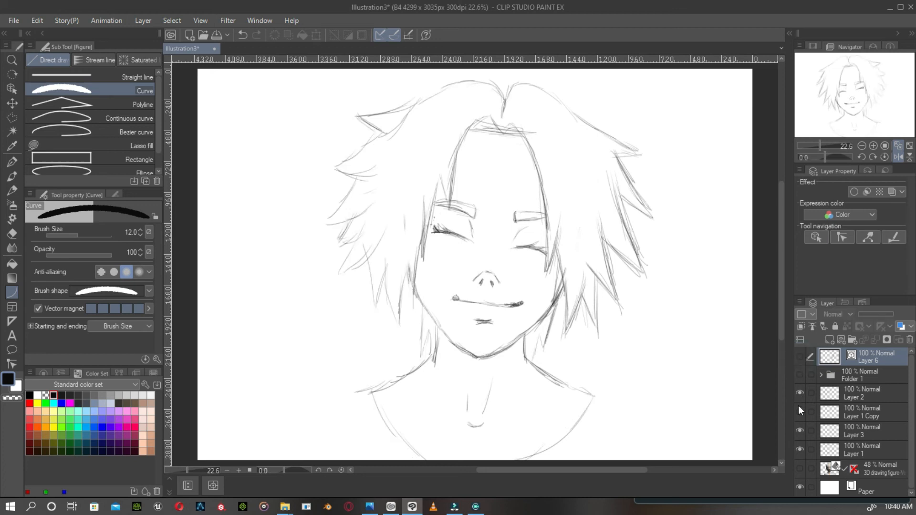
click(799, 393)
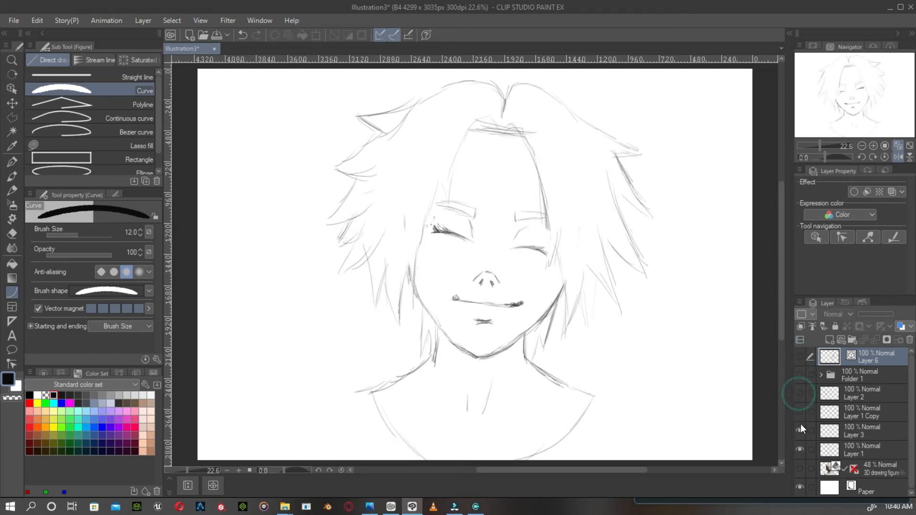
Step: Hide the sketch layers Layer 3 and Layer 1 and show Folder 1 with the finished line art
click(800, 431)
click(803, 450)
click(802, 376)
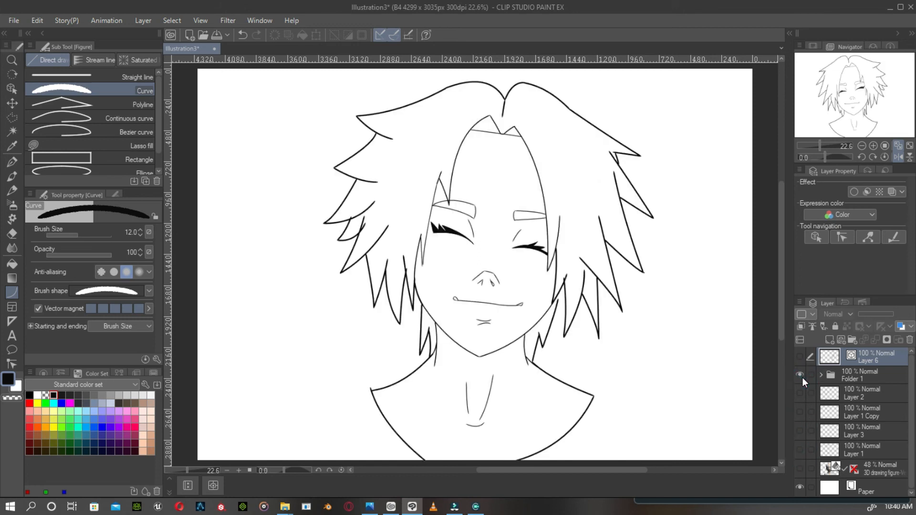
Step: Examine the finished line art of the face, hair and shoulders up close and from farther out
scroll(541, 207, up, 3)
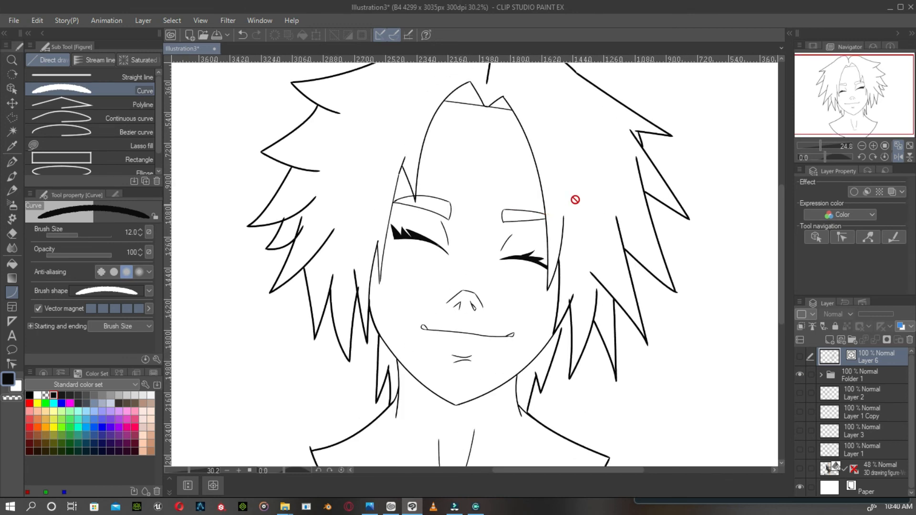
click(841, 97)
mouse_move(842, 98)
mouse_down()
mouse_move(853, 113)
mouse_move(855, 100)
mouse_up()
scroll(478, 232, up, 2)
scroll(479, 232, down, 3)
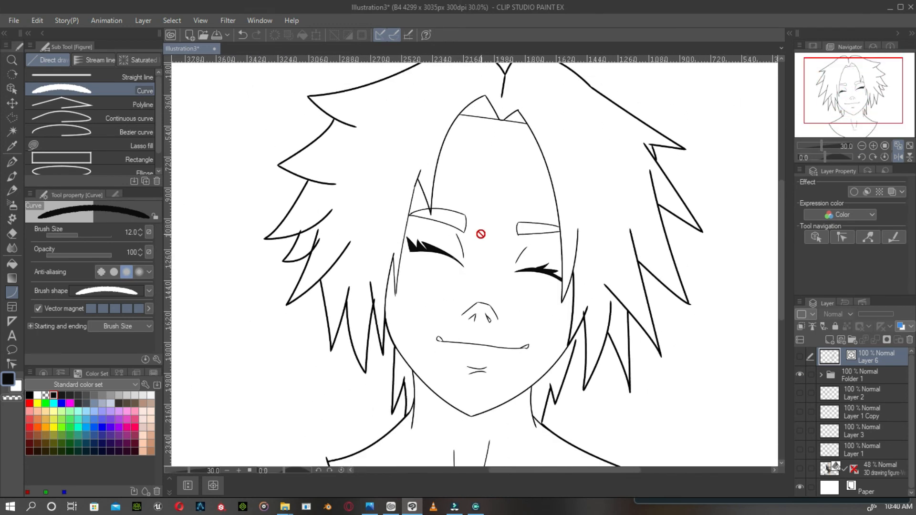
scroll(480, 234, down, 1)
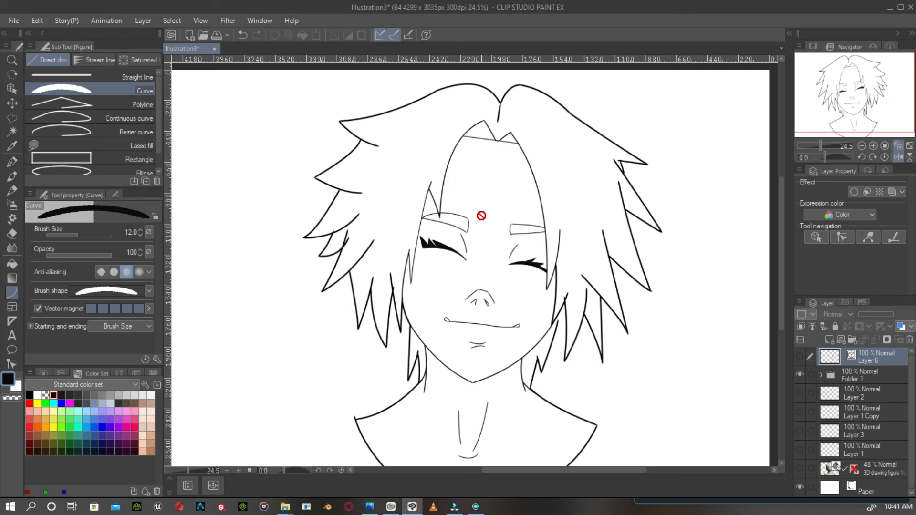
scroll(487, 221, down, 2)
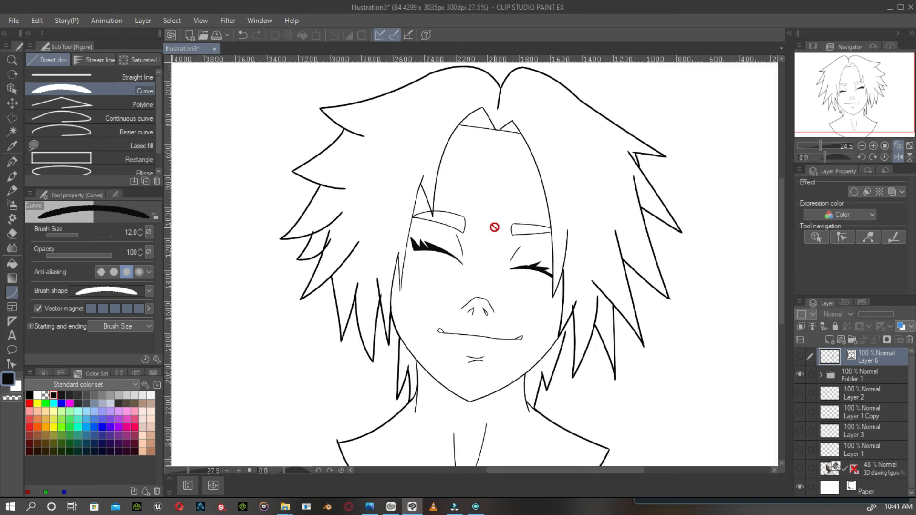
scroll(495, 225, up, 2)
drag(849, 99, 853, 101)
scroll(546, 162, up, 1)
scroll(545, 161, down, 1)
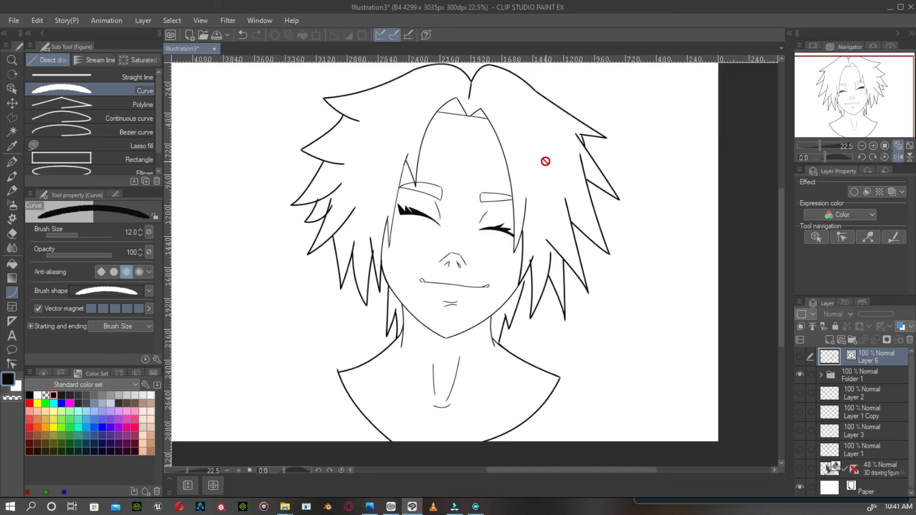
scroll(546, 161, down, 1)
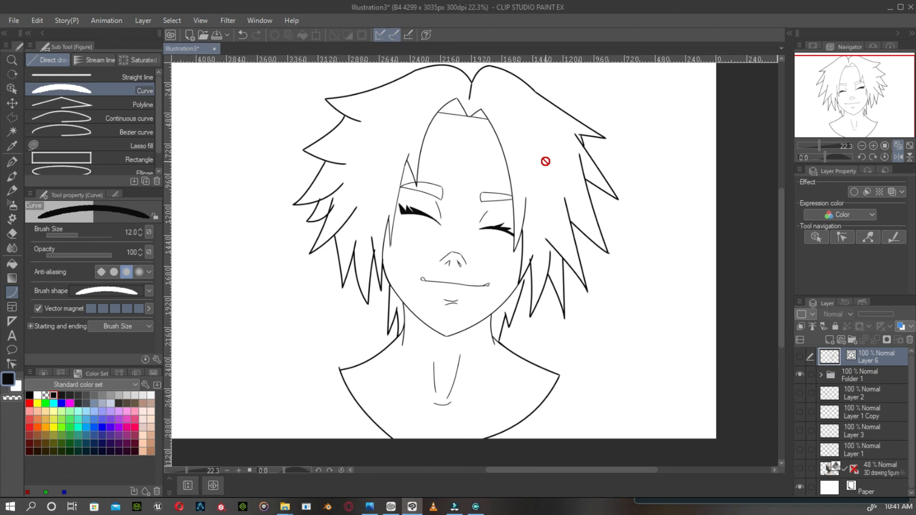
Step: Flip the canvas view horizontally and back, and fit the whole drawing in view
click(897, 157)
click(897, 157)
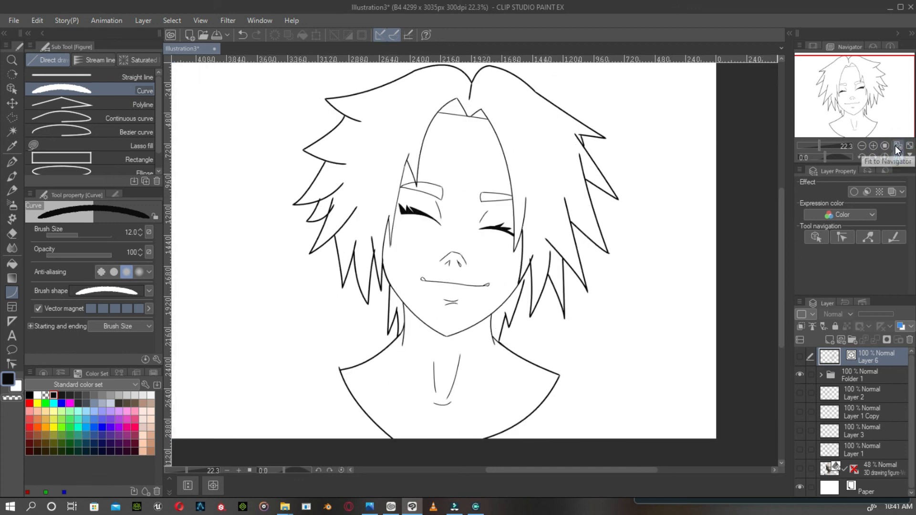
click(866, 104)
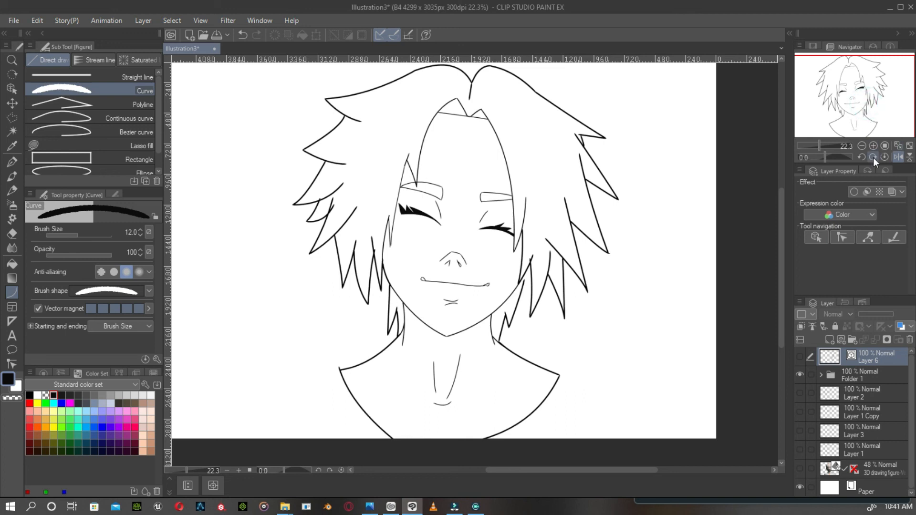
click(898, 147)
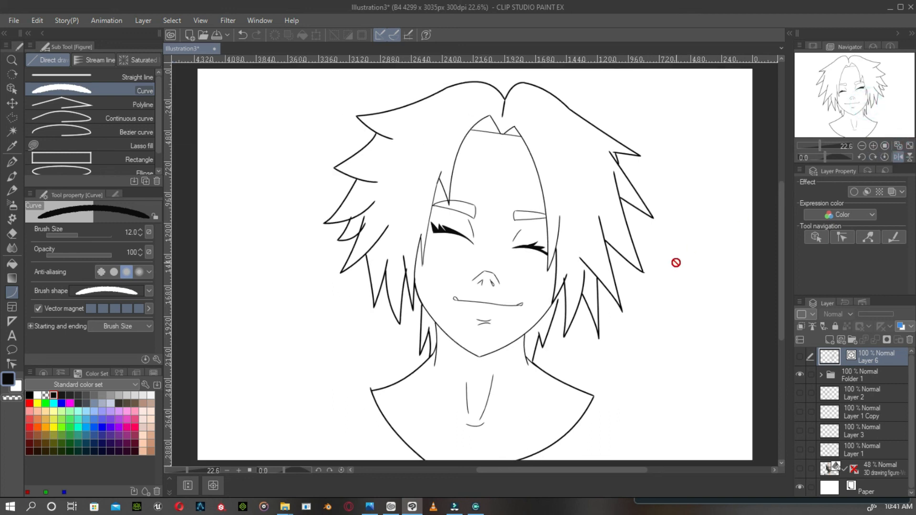